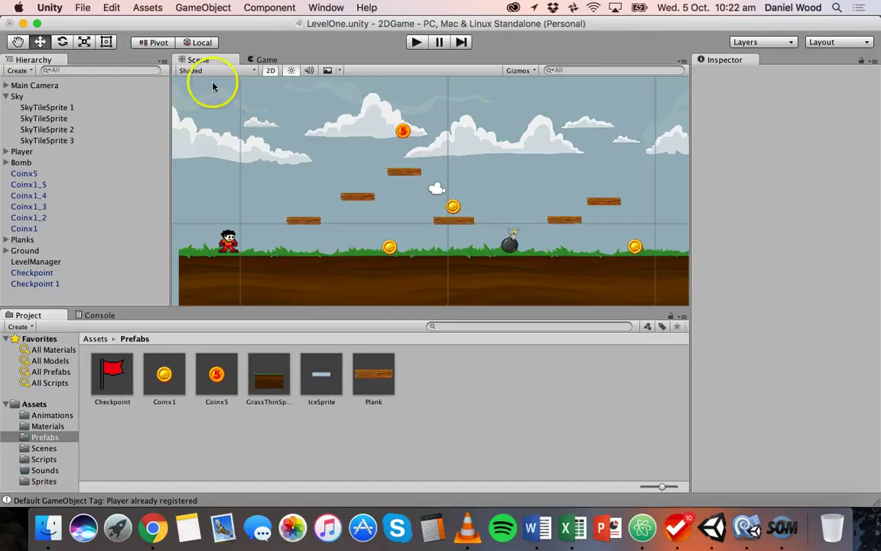
# Play-test the level, running right and jumping across the planks to collect coins, including the 5-coin
pyautogui.click(415, 44)
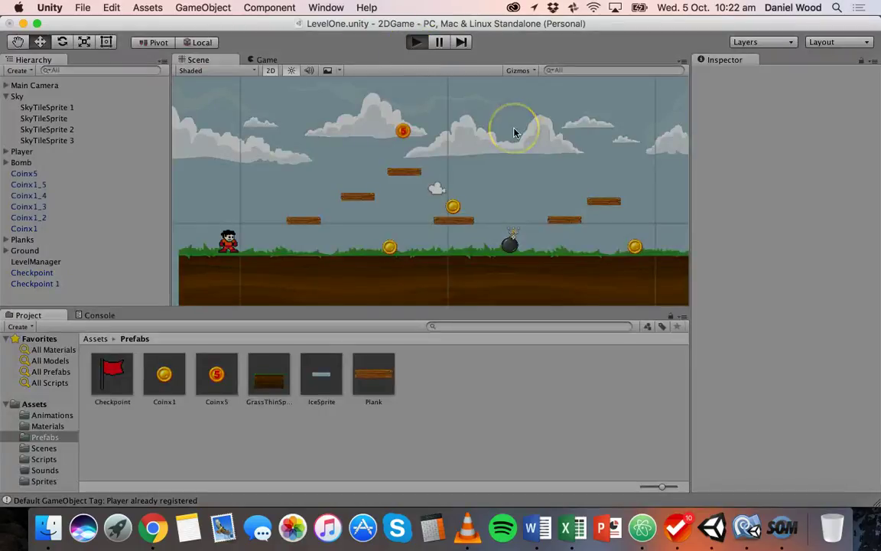
pyautogui.press('Right')
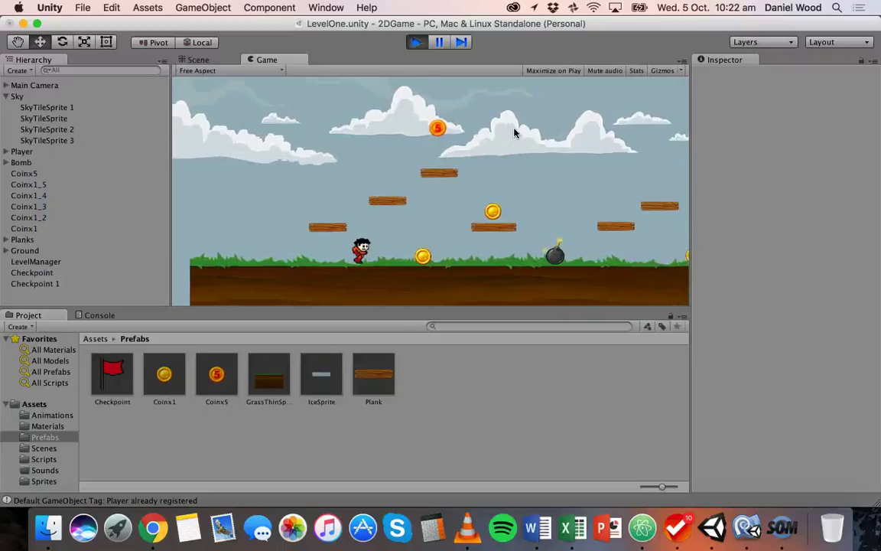
pyautogui.press('space')
pyautogui.press('Right')
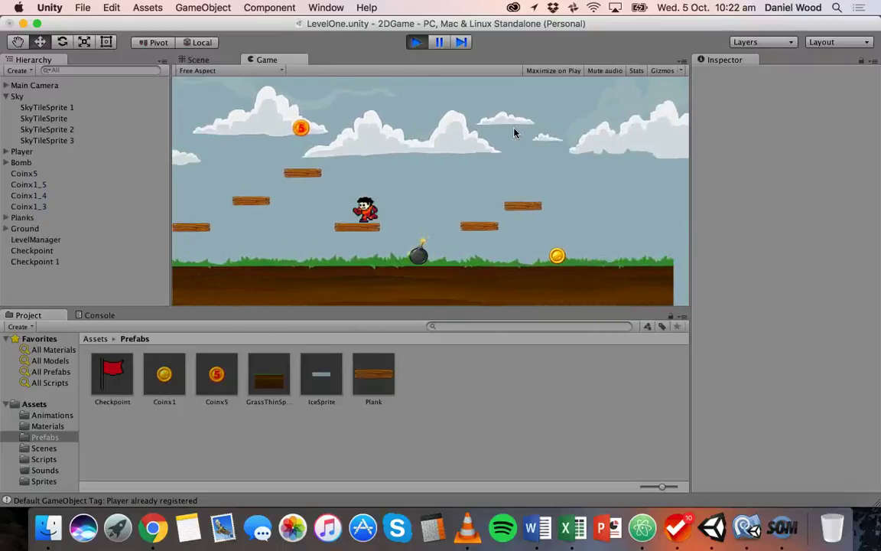
pyautogui.press('Right')
pyautogui.press('space')
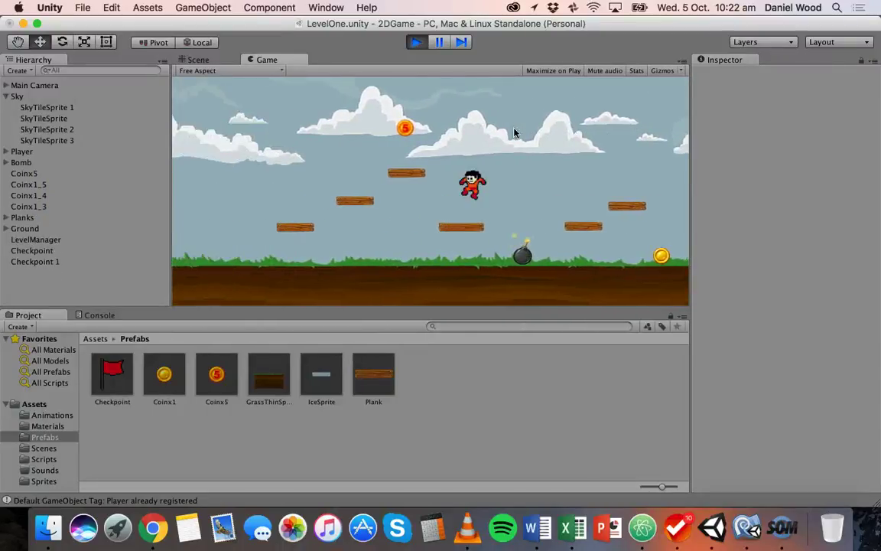
pyautogui.press('Right')
pyautogui.press('space')
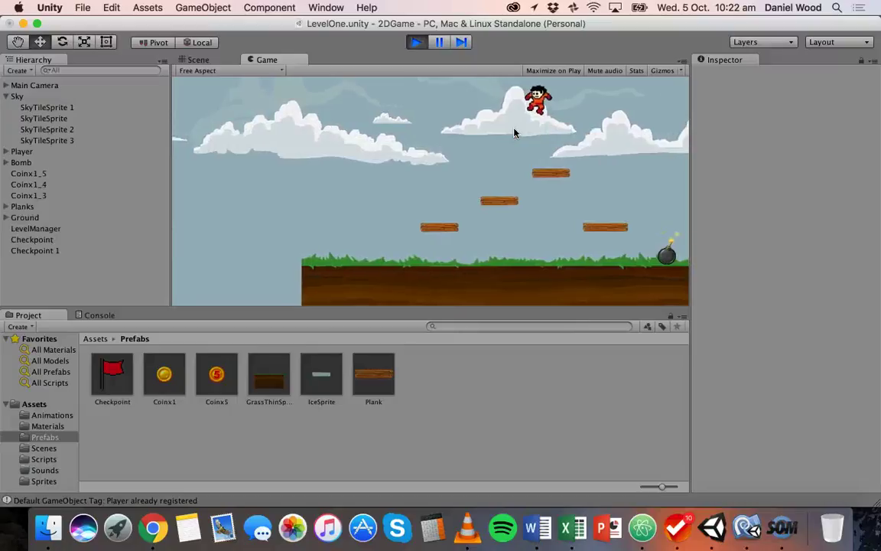
pyautogui.press('Right')
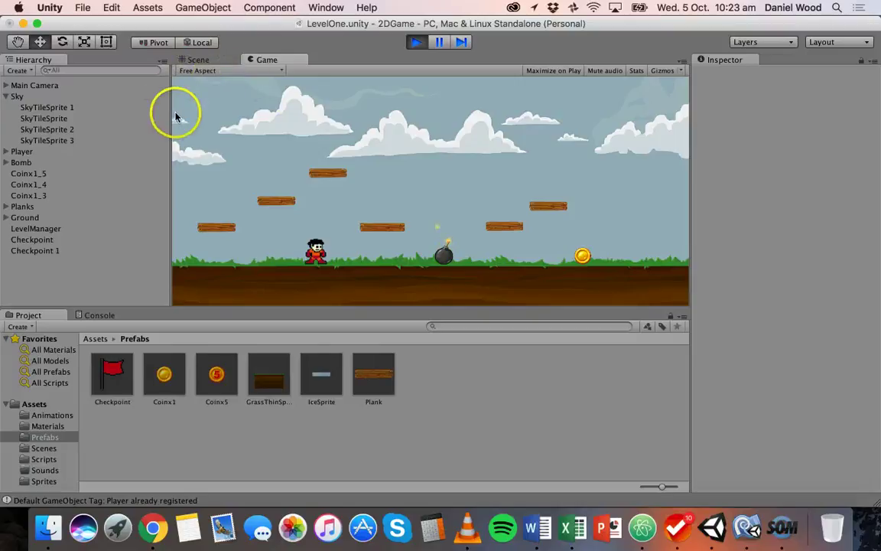
# Exit Play mode and bring up the GameObject > UI submenu showing the Text option
pyautogui.click(417, 44)
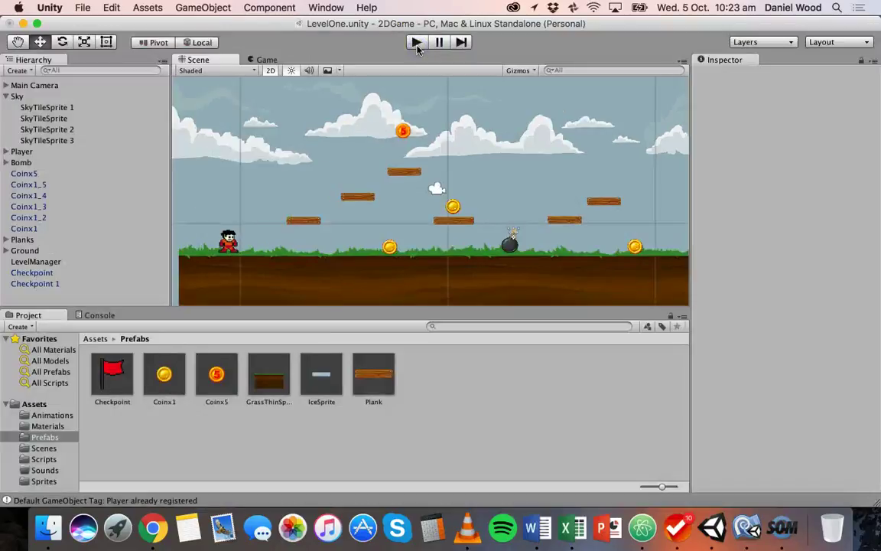
pyautogui.click(380, 134)
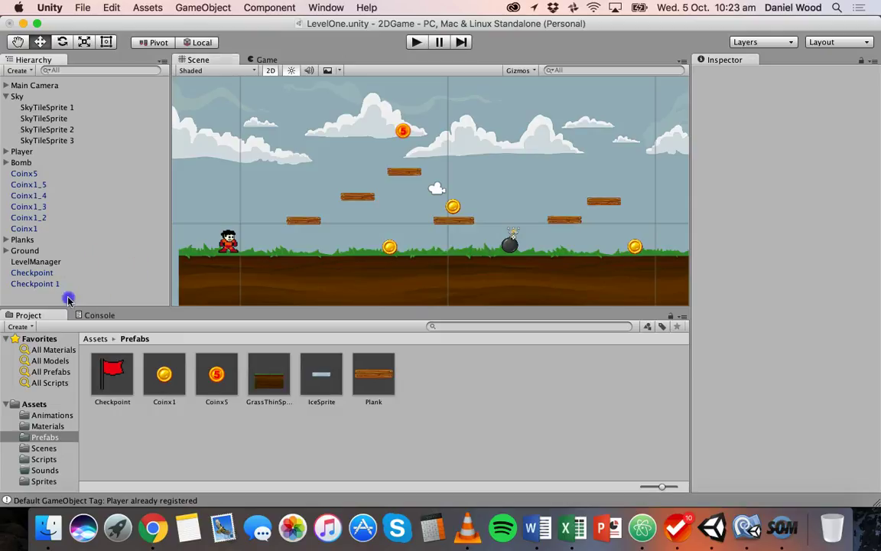
pyautogui.click(203, 7)
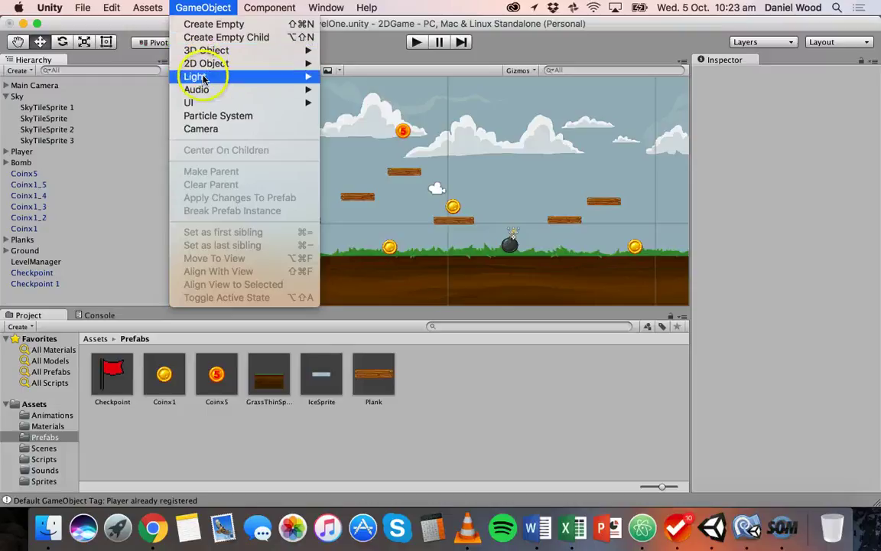
pyautogui.moveTo(230, 104)
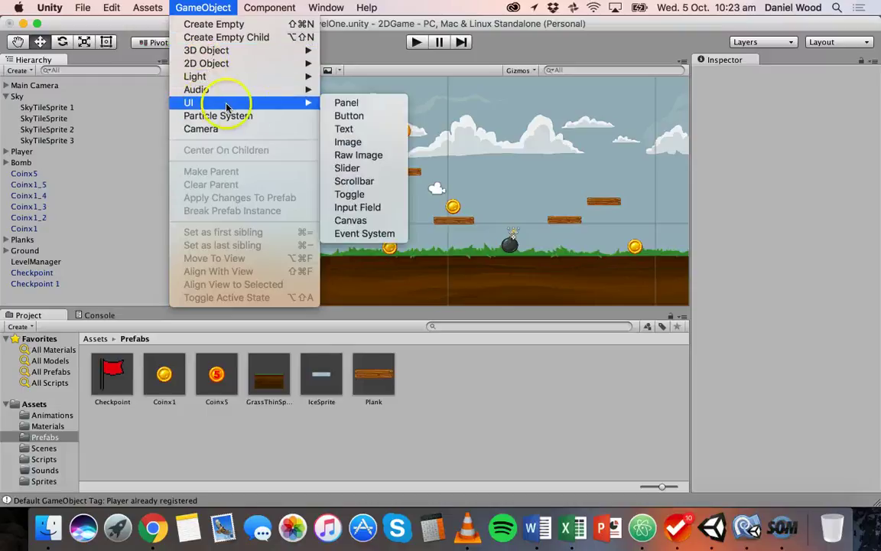
pyautogui.click(379, 125)
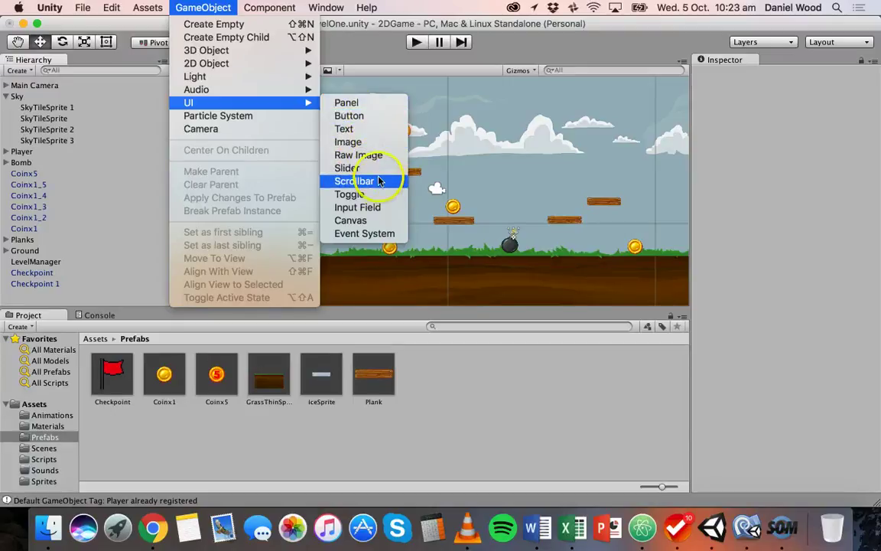
# Create a UI Text object, which adds a Canvas and an EventSystem to the scene
pyautogui.click(364, 129)
pyautogui.click(215, 207)
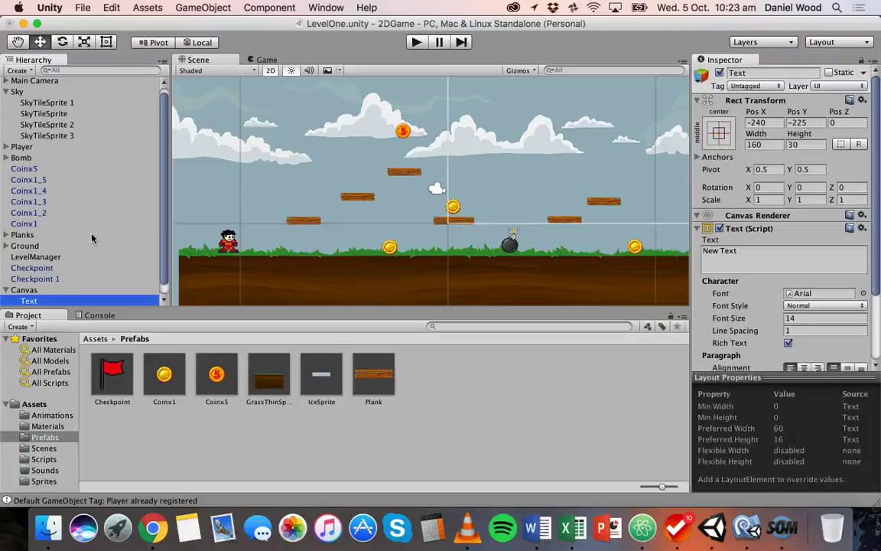
pyautogui.scroll(-1, 92, 238)
# Inspect the Text, Canvas and EventSystem settings from the Hierarchy, ending on the Text
pyautogui.click(23, 285)
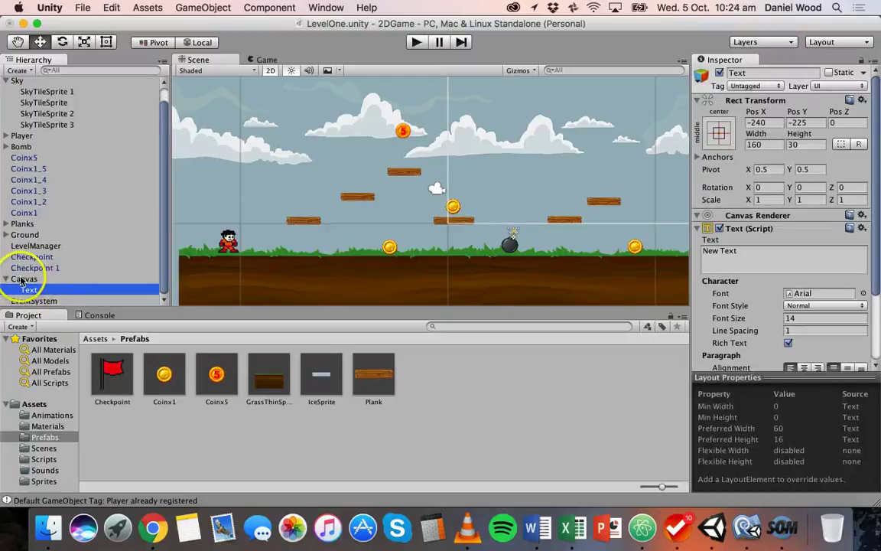
pyautogui.click(35, 280)
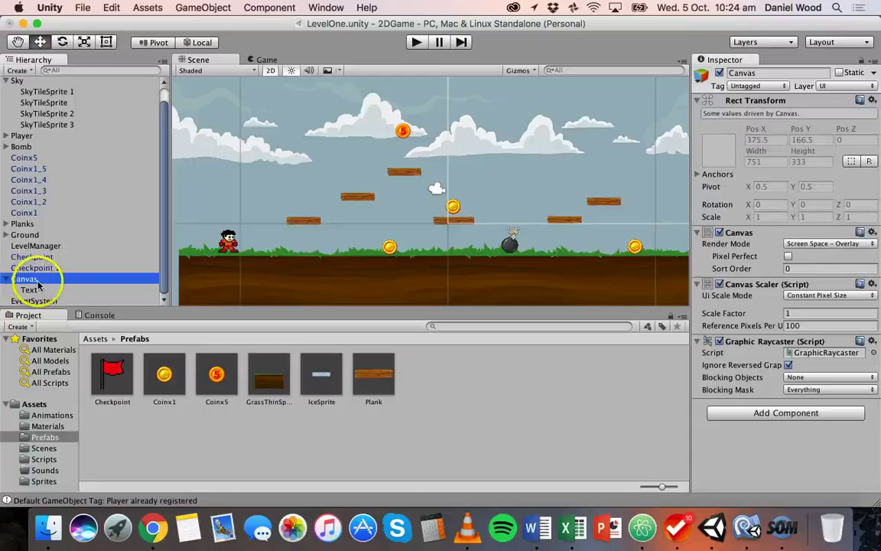
pyautogui.click(42, 291)
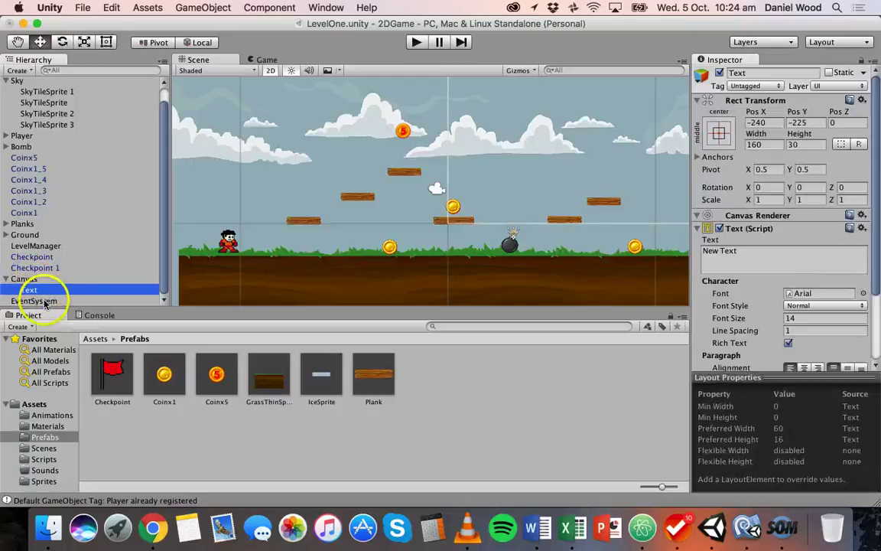
pyautogui.click(44, 301)
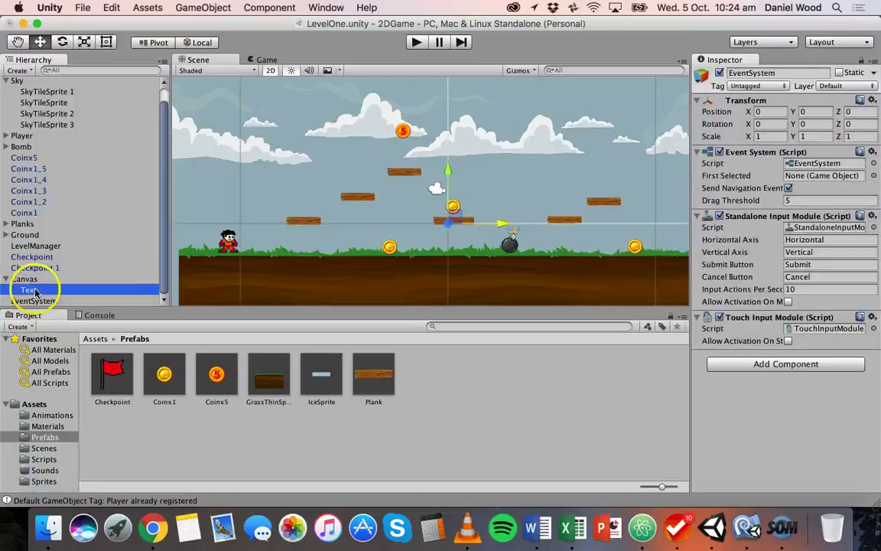
pyautogui.click(27, 290)
# Zoom the Scene view in and out to locate the Canvas next to the level
pyautogui.scroll(-10, 538, 220)
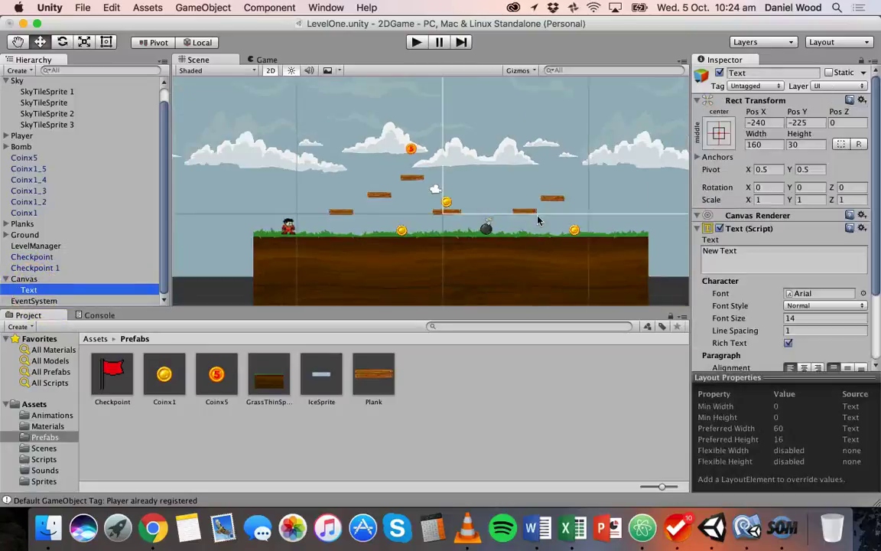
pyautogui.scroll(-10, 538, 220)
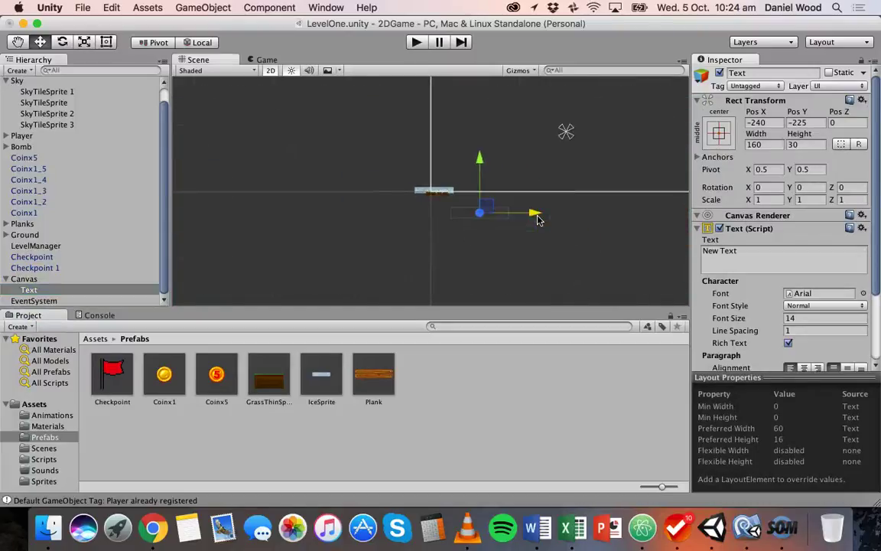
pyautogui.scroll(5, 537, 218)
pyautogui.click(537, 246)
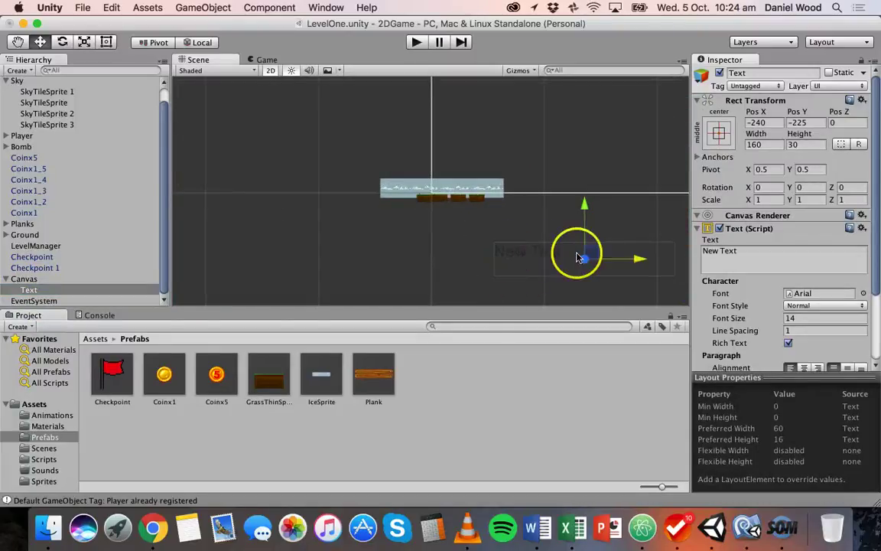
pyautogui.scroll(-3, 533, 258)
pyautogui.scroll(-5, 530, 257)
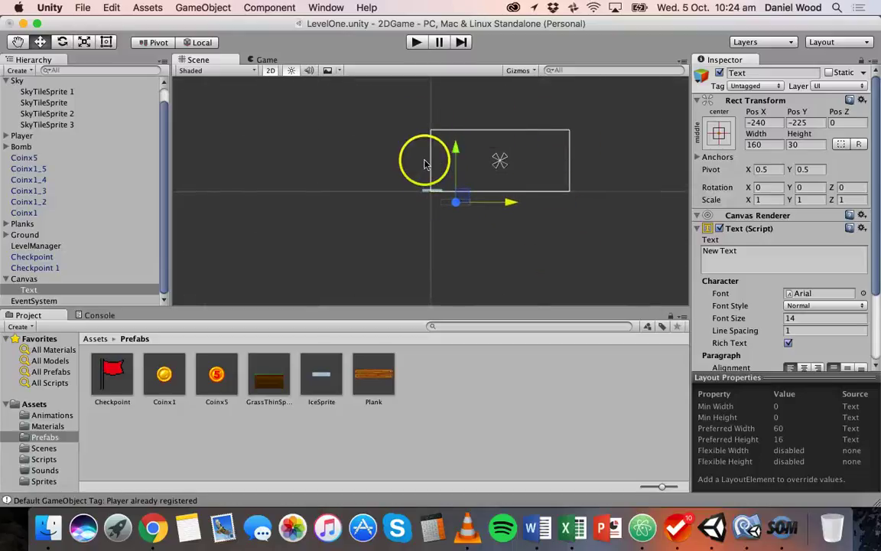
pyautogui.scroll(10, 556, 193)
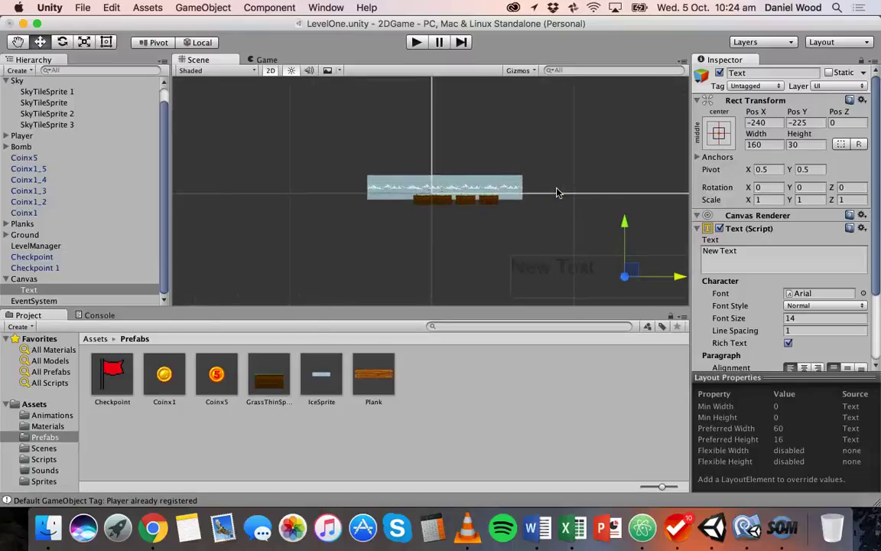
pyautogui.scroll(5, 557, 193)
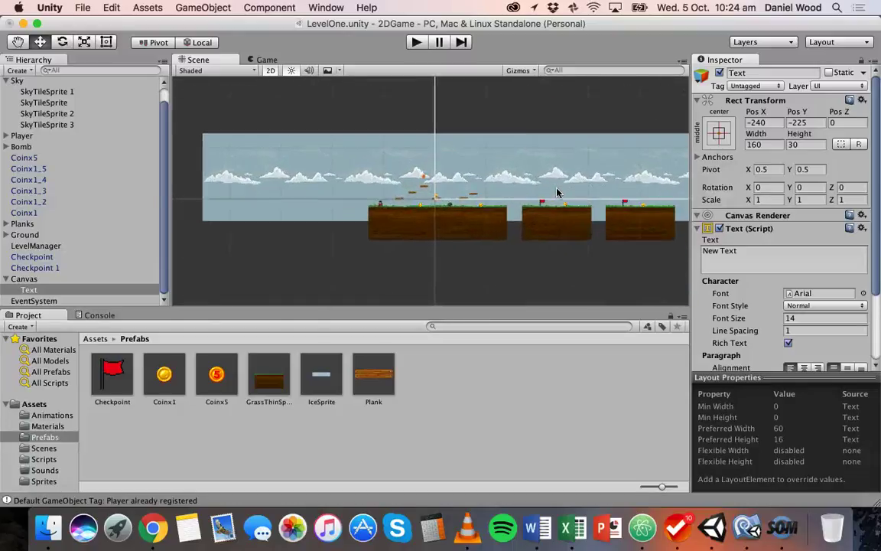
# Run and stop the game to check the new text, then zoom out to show the whole Canvas
pyautogui.click(417, 42)
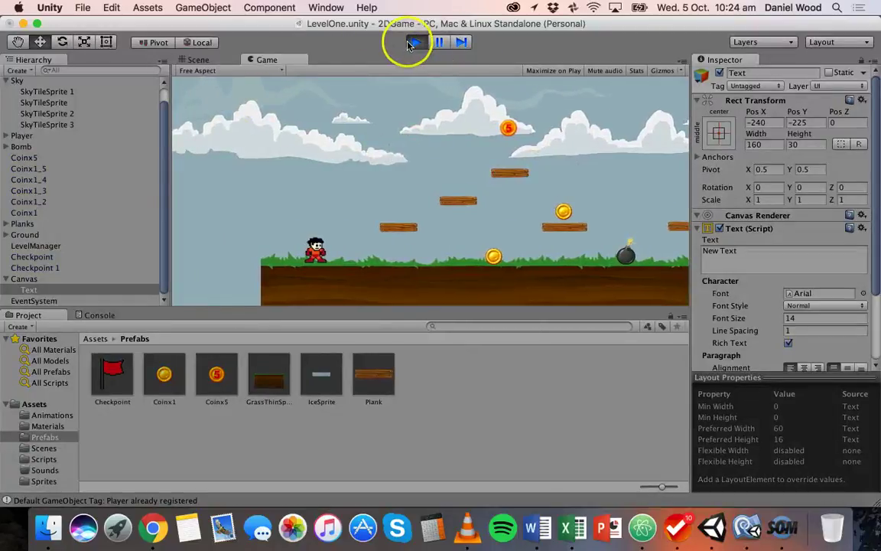
pyautogui.click(413, 43)
pyautogui.scroll(-5, 512, 159)
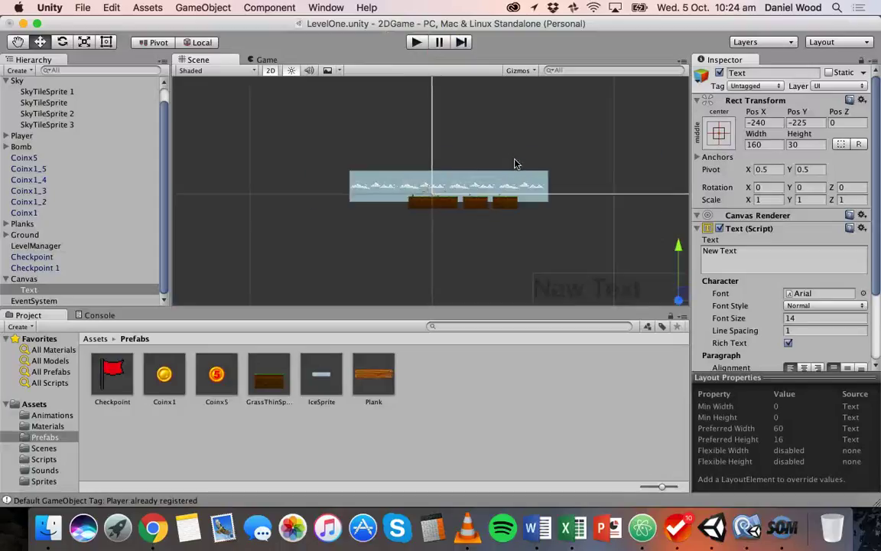
pyautogui.scroll(-3, 515, 162)
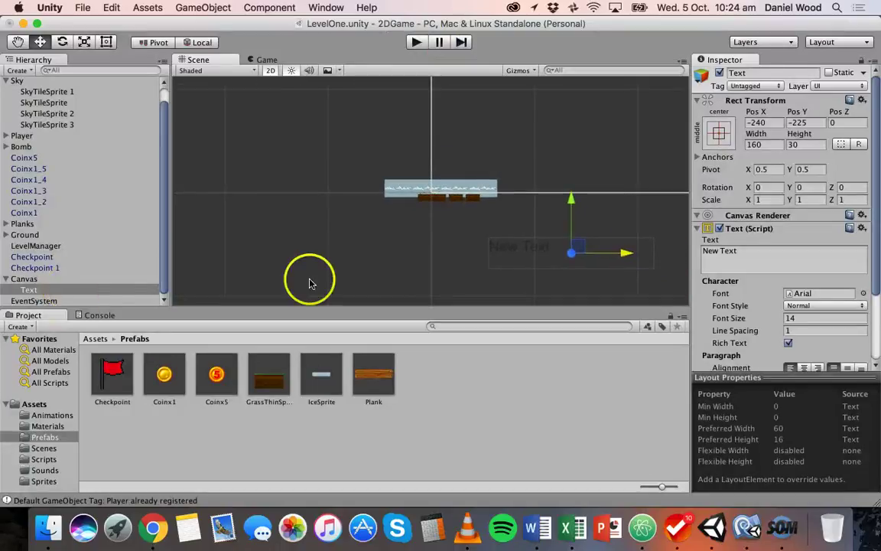
pyautogui.scroll(-5, 431, 274)
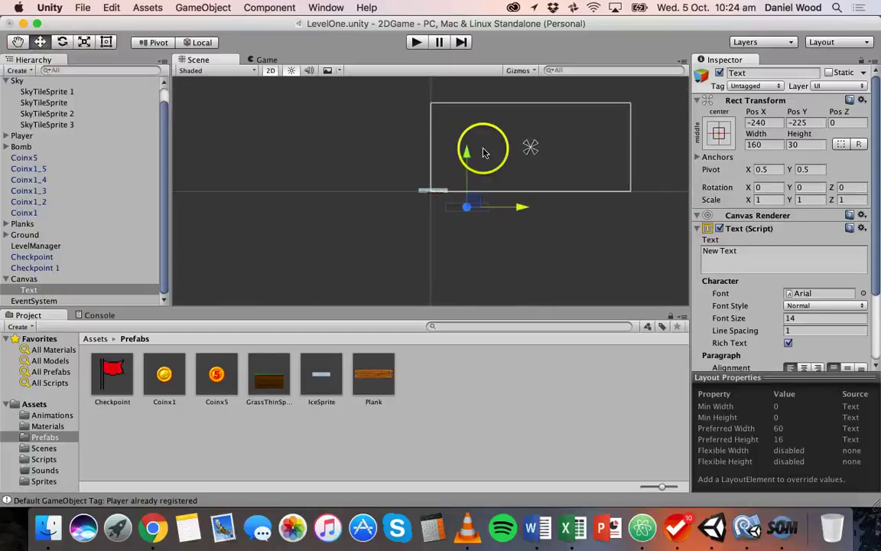
# Raise the New Text object to Y −92 and start the game to preview it
pyautogui.moveTo(467, 153); pyautogui.dragTo(470, 119)
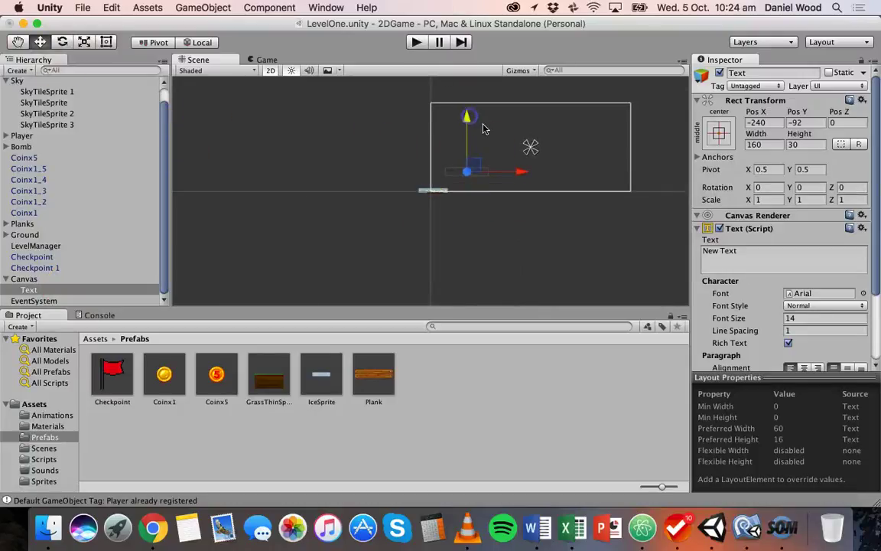
pyautogui.click(414, 43)
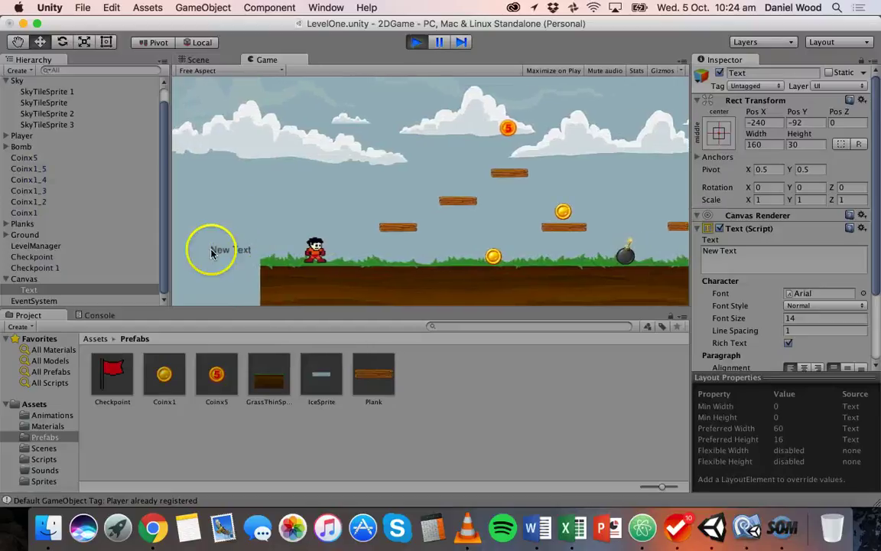
# Exit Play mode to return to editing the LevelOne scene
pyautogui.click(415, 42)
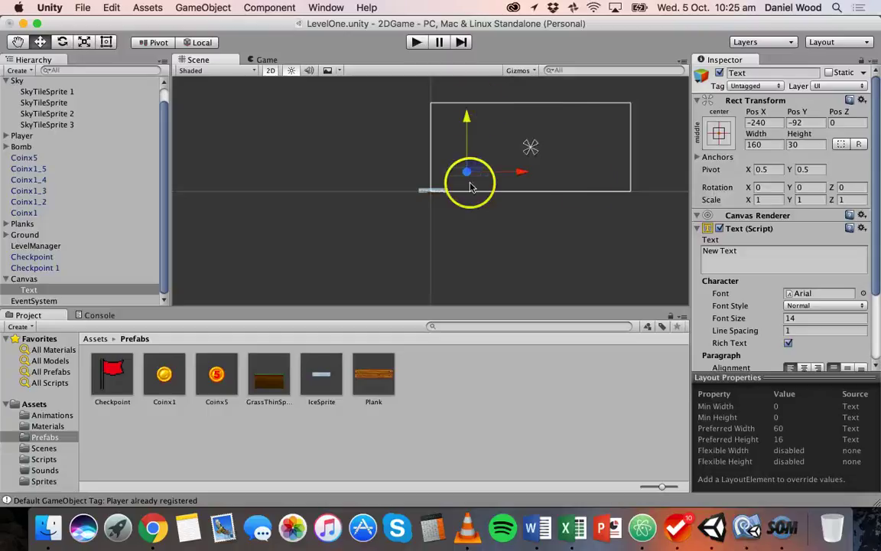
pyautogui.scroll(10, 574, 208)
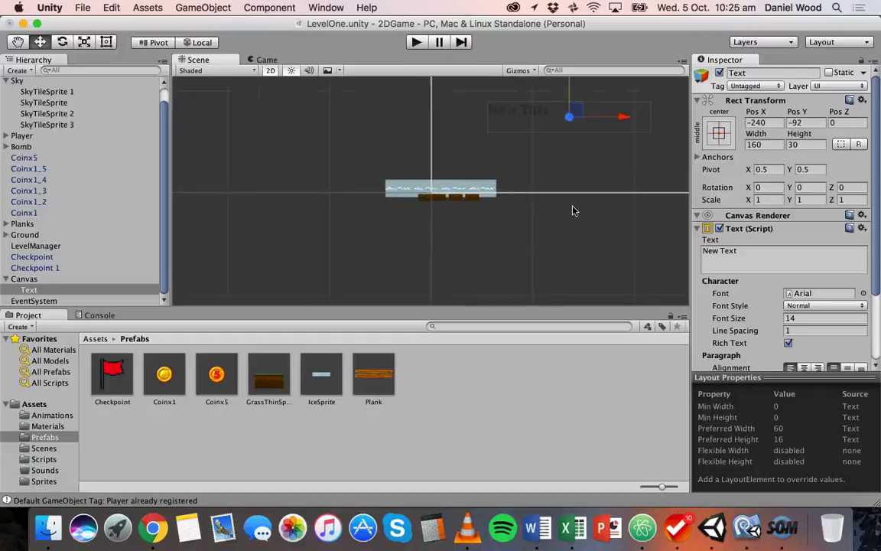
pyautogui.scroll(10, 521, 190)
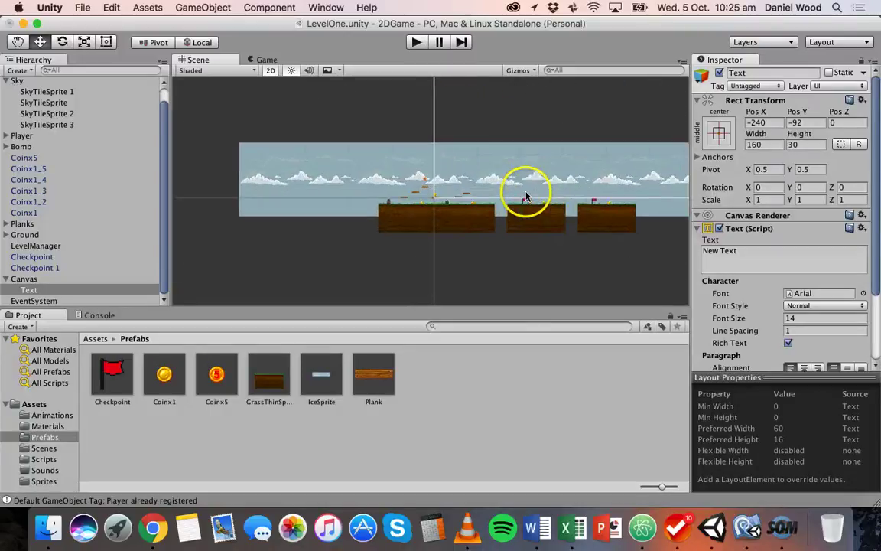
pyautogui.scroll(3, 455, 203)
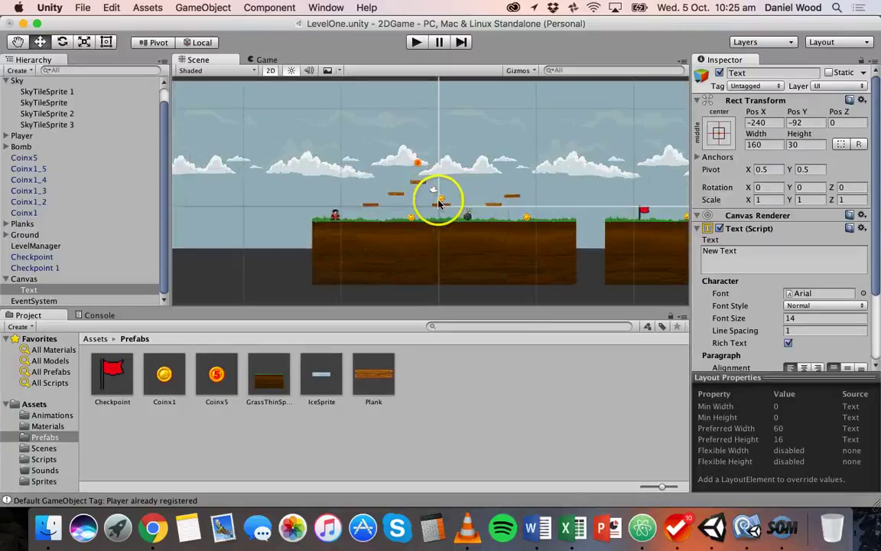
pyautogui.scroll(5, 452, 203)
pyautogui.click(416, 42)
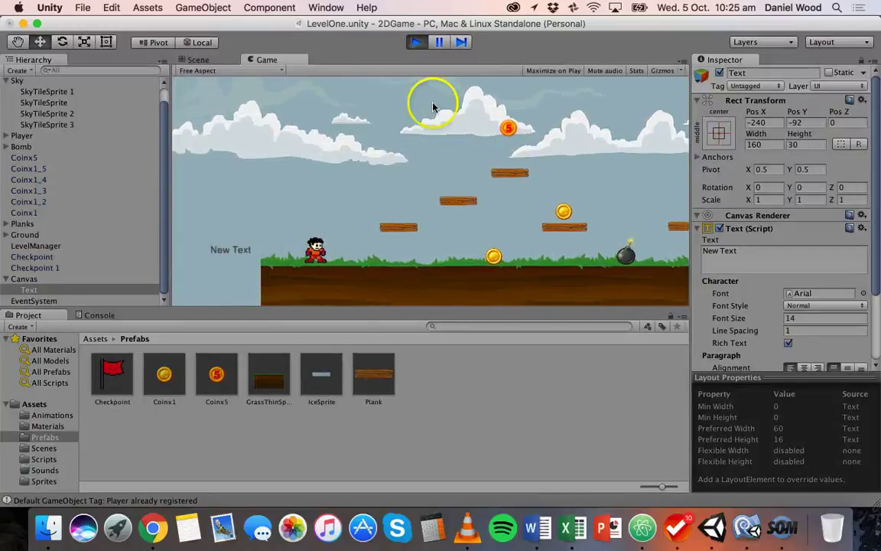
pyautogui.click(417, 42)
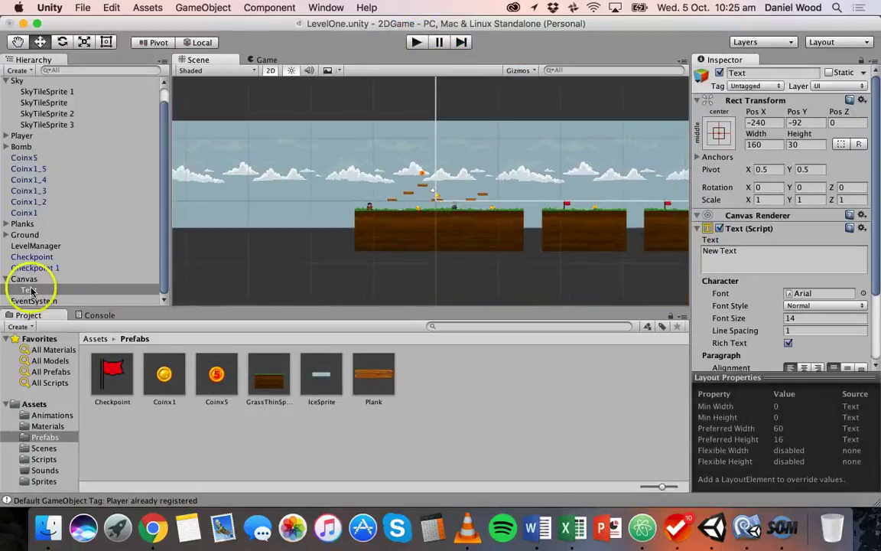
pyautogui.scroll(-10, 530, 166)
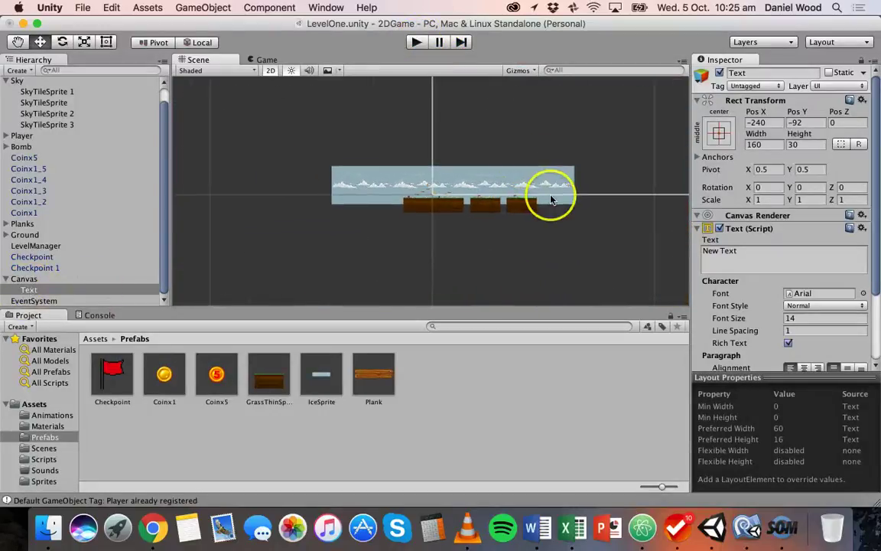
pyautogui.scroll(-5, 616, 143)
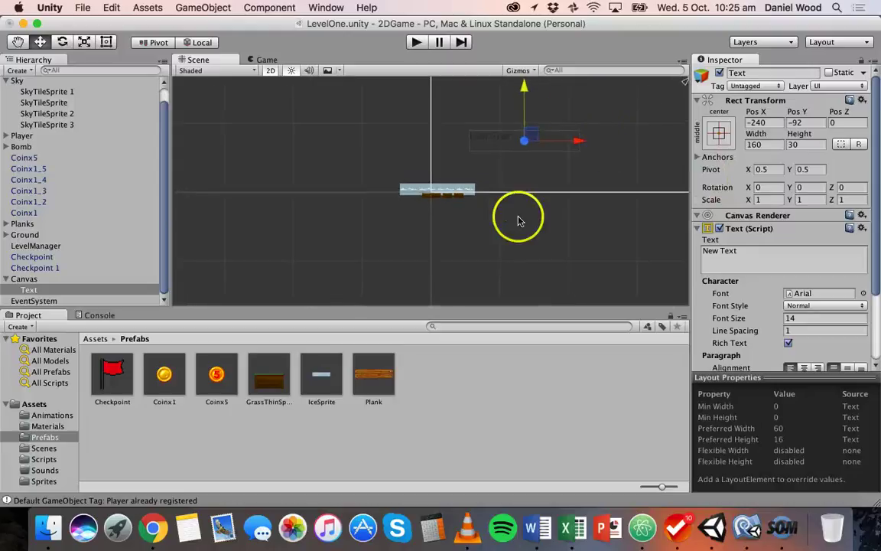
pyautogui.scroll(-5, 645, 173)
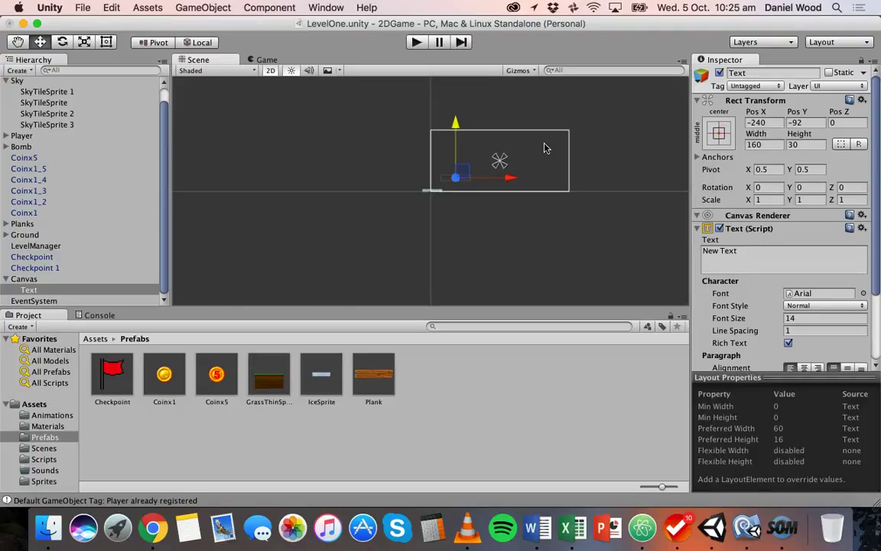
pyautogui.scroll(6, 433, 180)
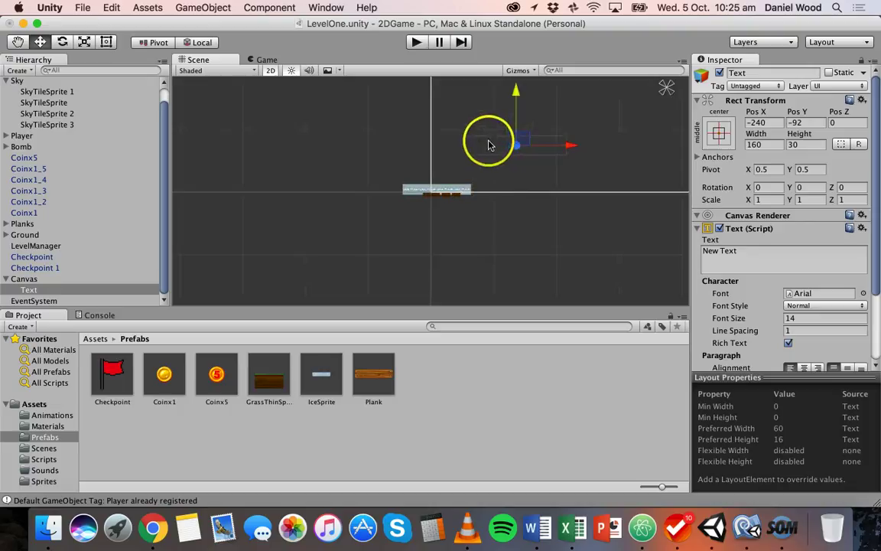
pyautogui.scroll(2, 509, 153)
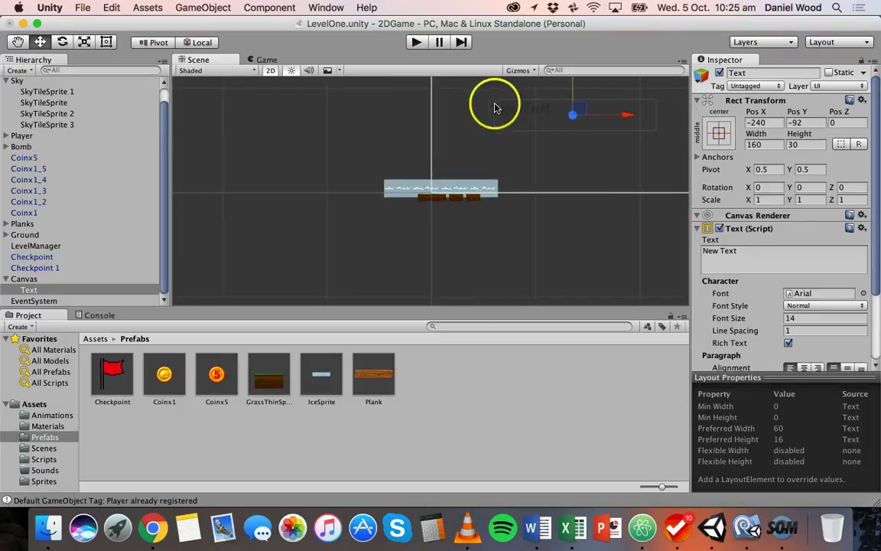
# Drag the New Text label up and left to position −281, 128 in the canvas's top-left
pyautogui.press('q')
pyautogui.moveTo(496, 131); pyautogui.dragTo(335, 226)
pyautogui.moveTo(339, 169); pyautogui.dragTo(295, 218)
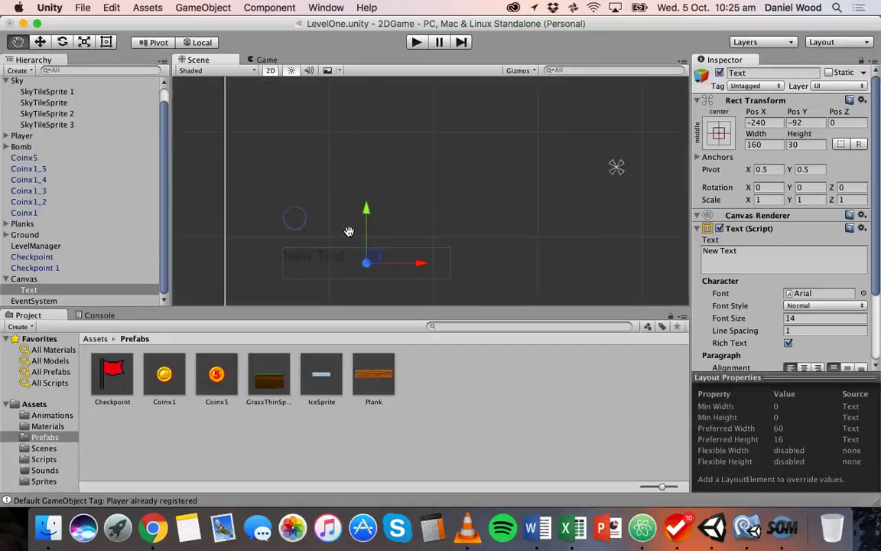
pyautogui.press('w')
pyautogui.moveTo(366, 215); pyautogui.dragTo(366, 61)
pyautogui.scroll(-5, 429, 191)
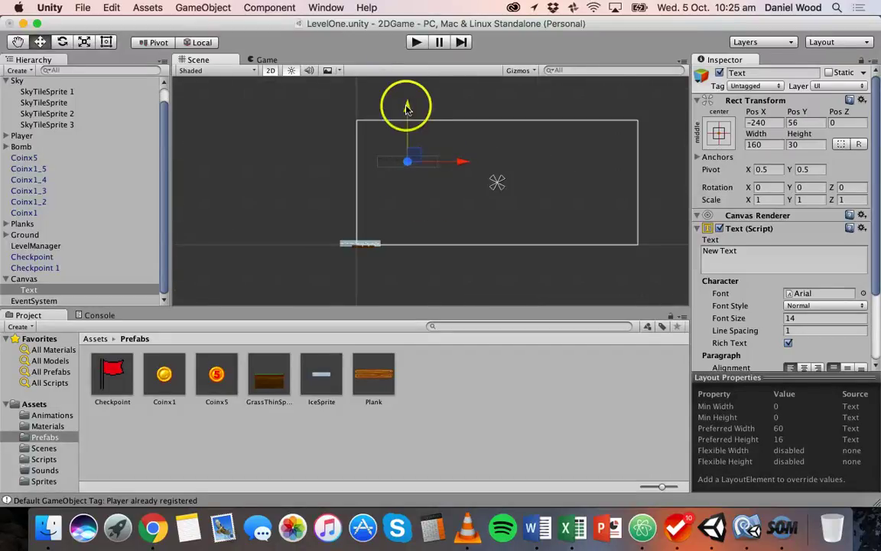
pyautogui.moveTo(407, 100); pyautogui.dragTo(407, 75)
pyautogui.moveTo(450, 134); pyautogui.dragTo(394, 85)
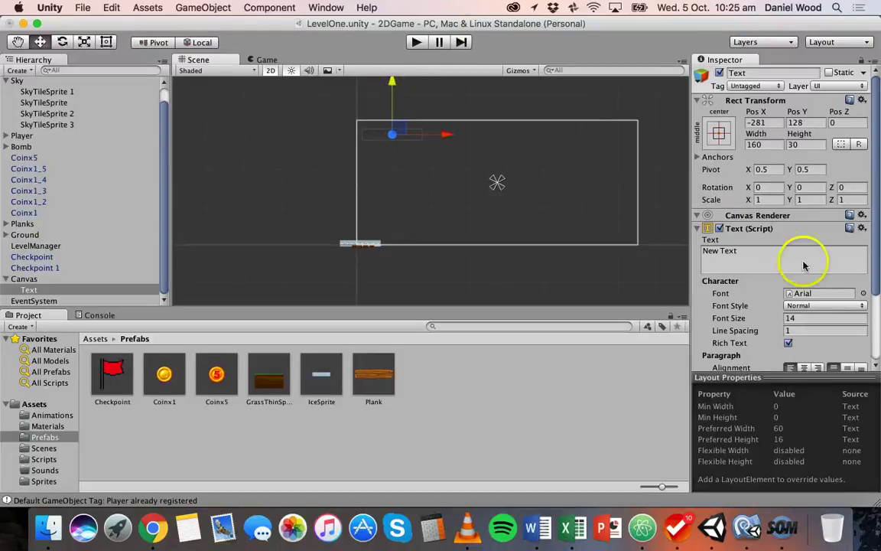
# Replace the Text content 'New Text' with 'Score: 99' and set Font Size to 25
pyautogui.click(754, 251)
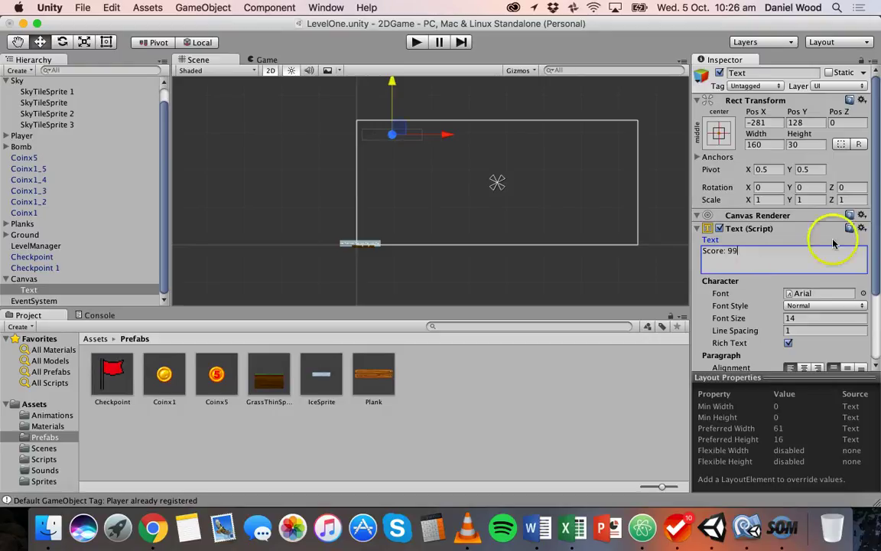
pyautogui.scroll(-2, 832, 255)
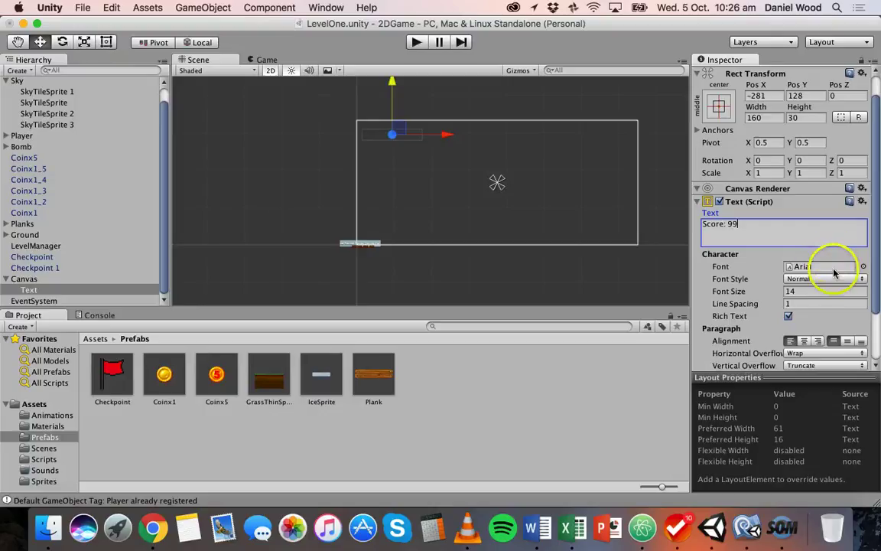
pyautogui.scroll(-3, 805, 257)
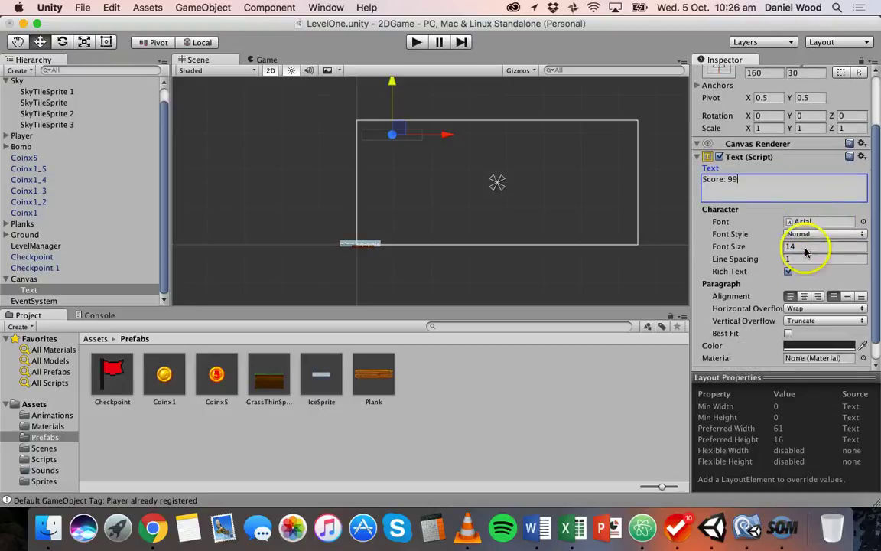
pyautogui.scroll(-1, 805, 251)
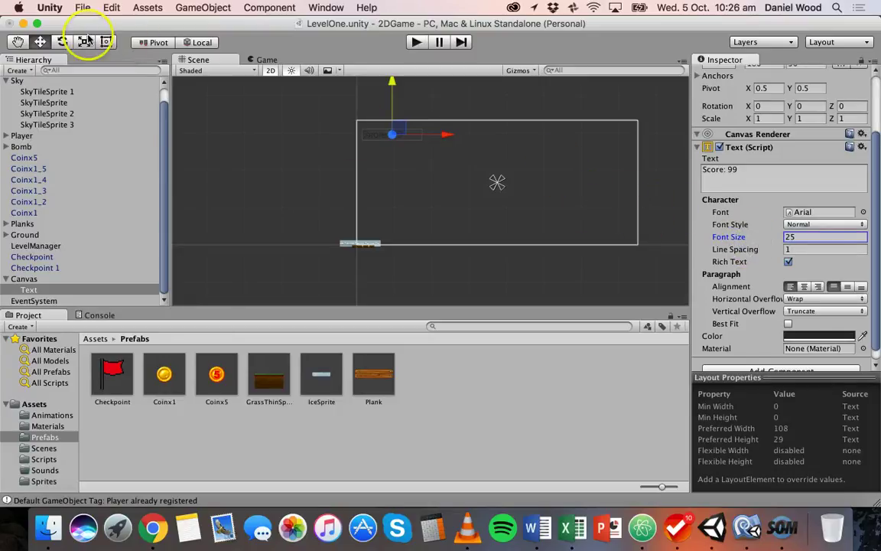
# Scale the Score text up to 1.06 on all three axes with the Scale tool
pyautogui.click(84, 41)
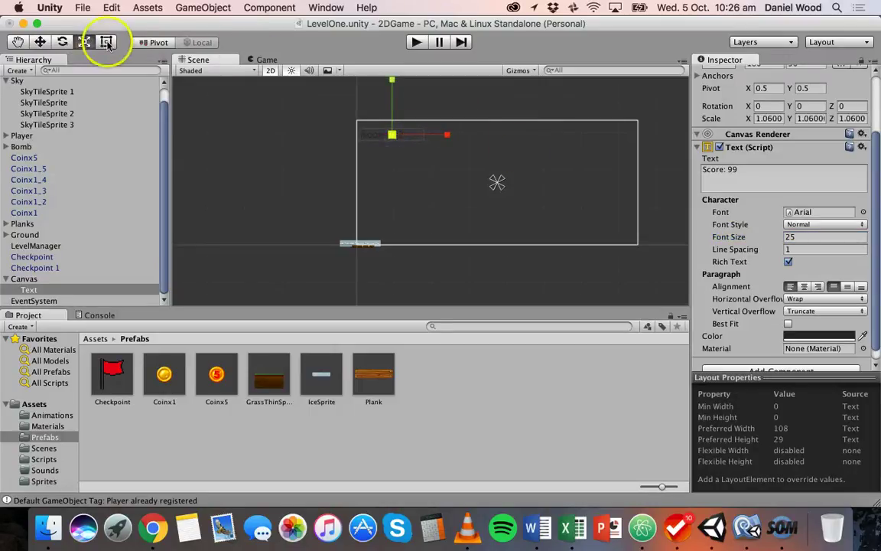
pyautogui.click(40, 41)
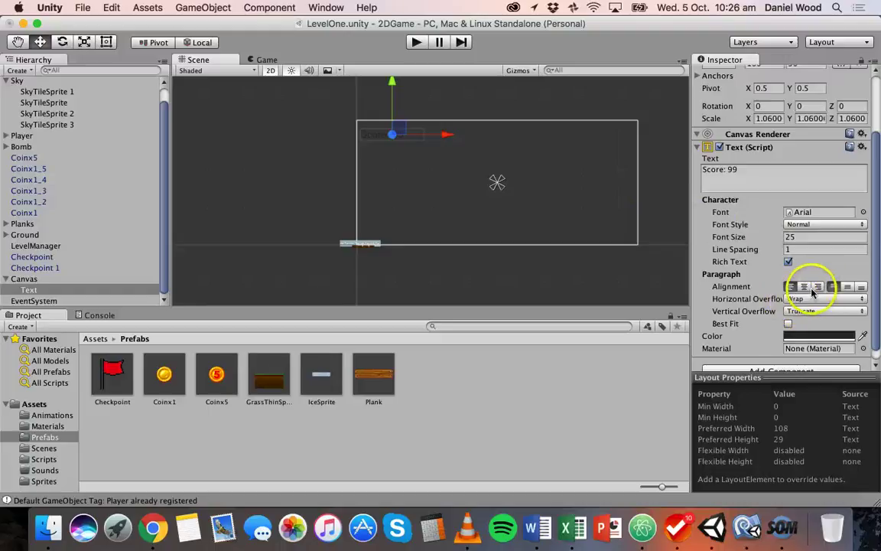
pyautogui.scroll(-1, 779, 255)
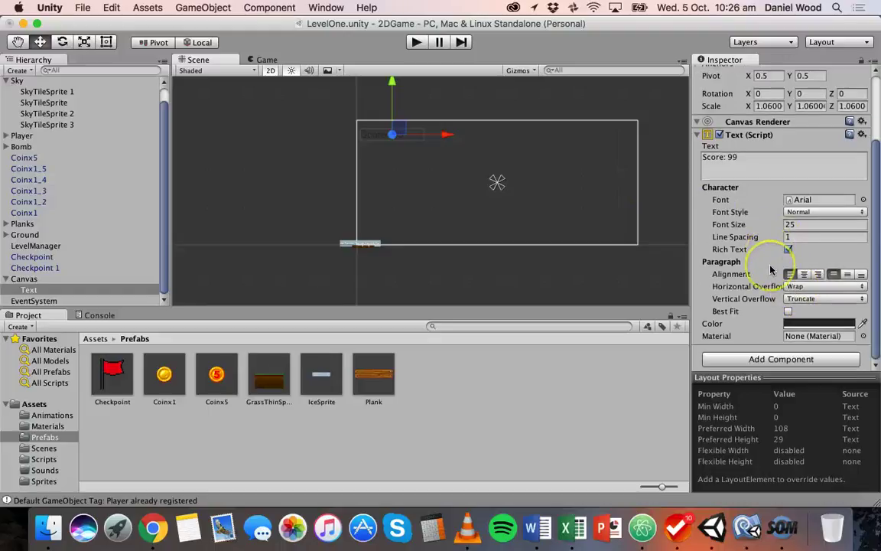